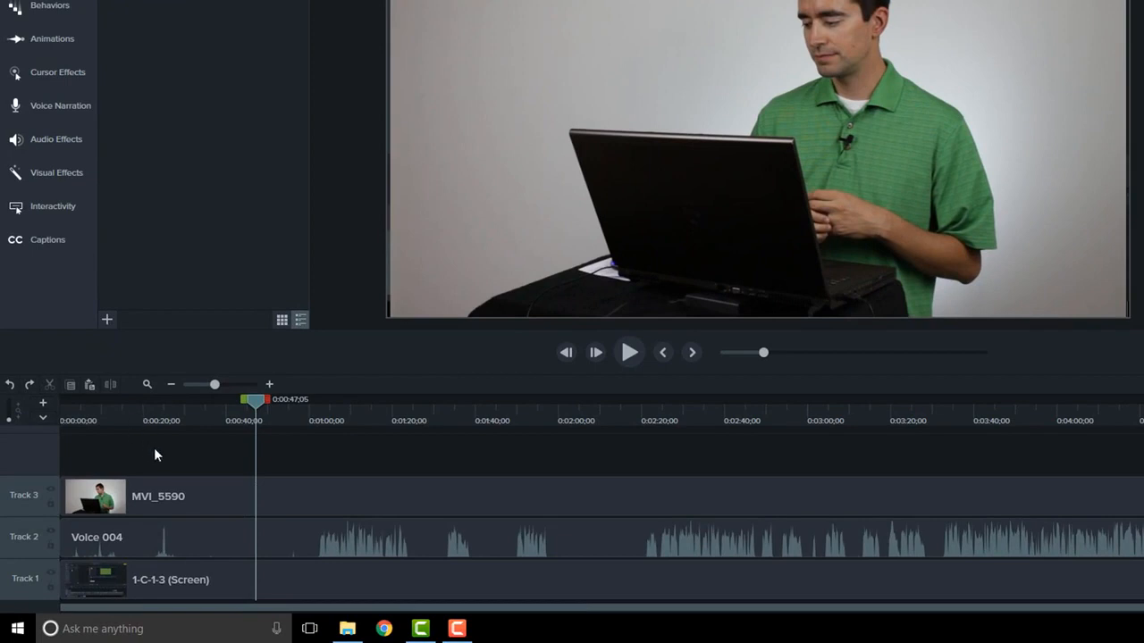
# Step: Split the MVI_5590 clip on Track 3 at 0:01:02;01 and delete the section before the split
pyautogui.moveTo(99, 532)
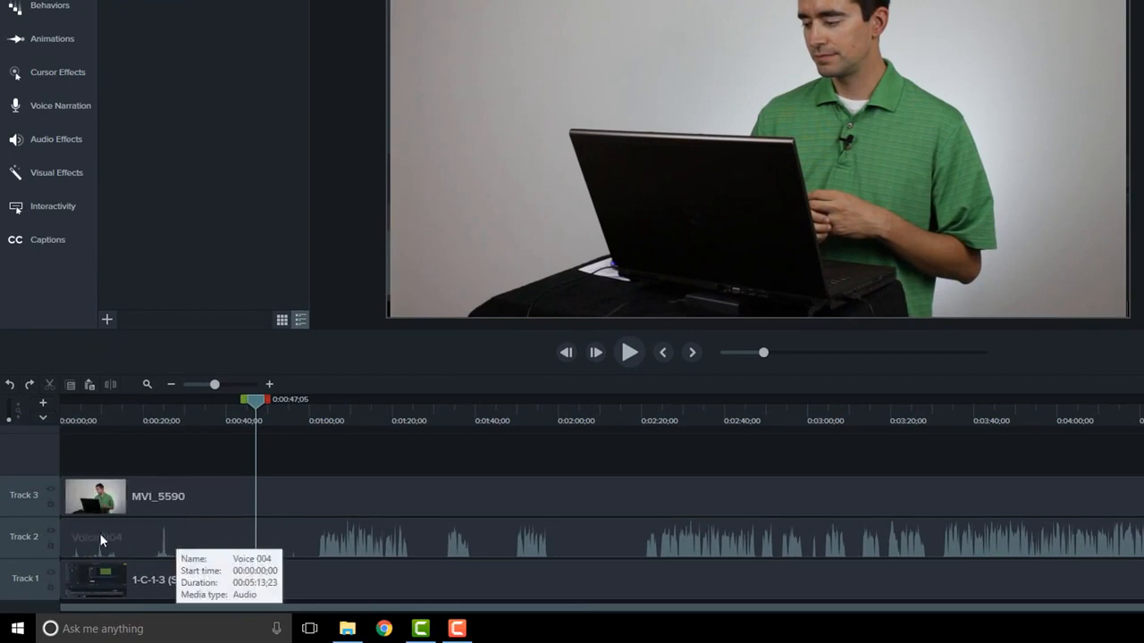
pyautogui.moveTo(256, 407); pyautogui.dragTo(317, 413)
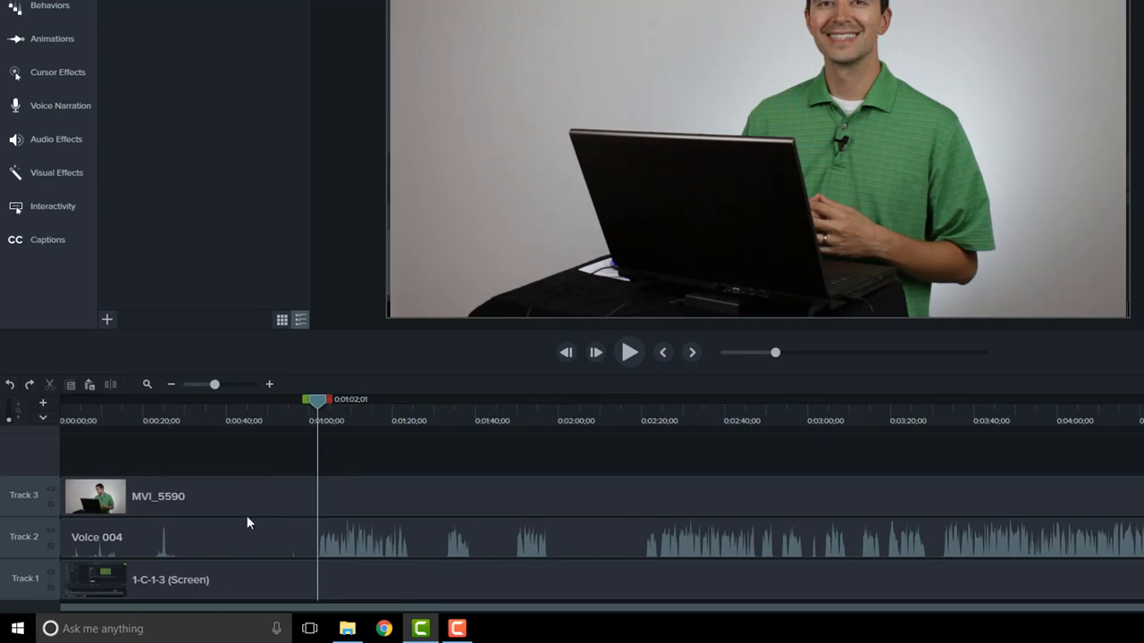
pyautogui.moveTo(158, 488)
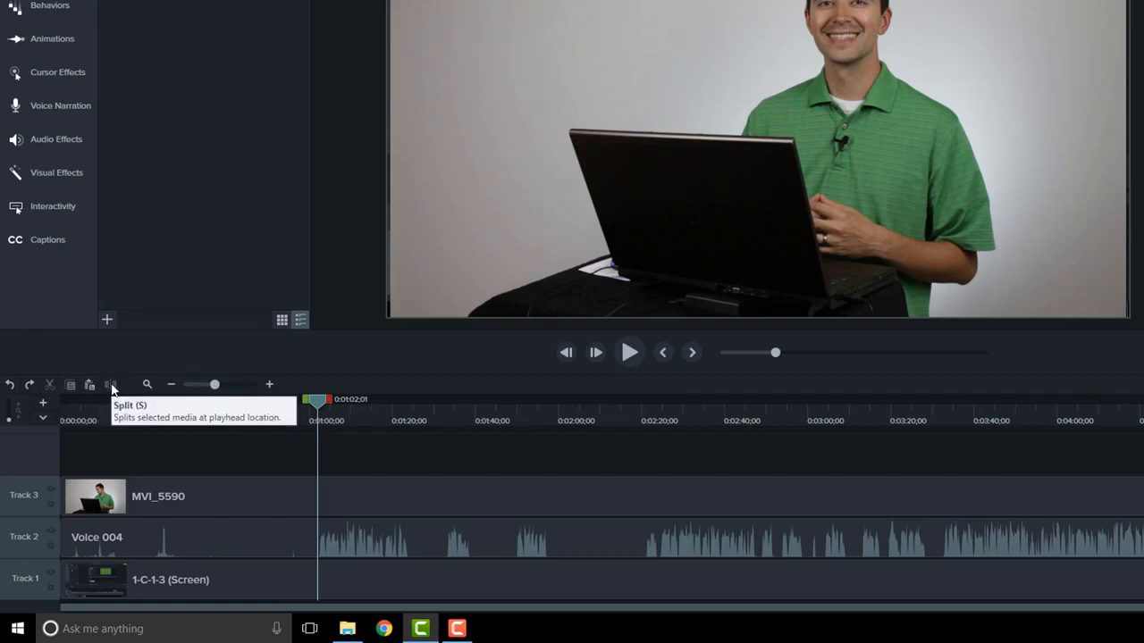
pyautogui.click(51, 390)
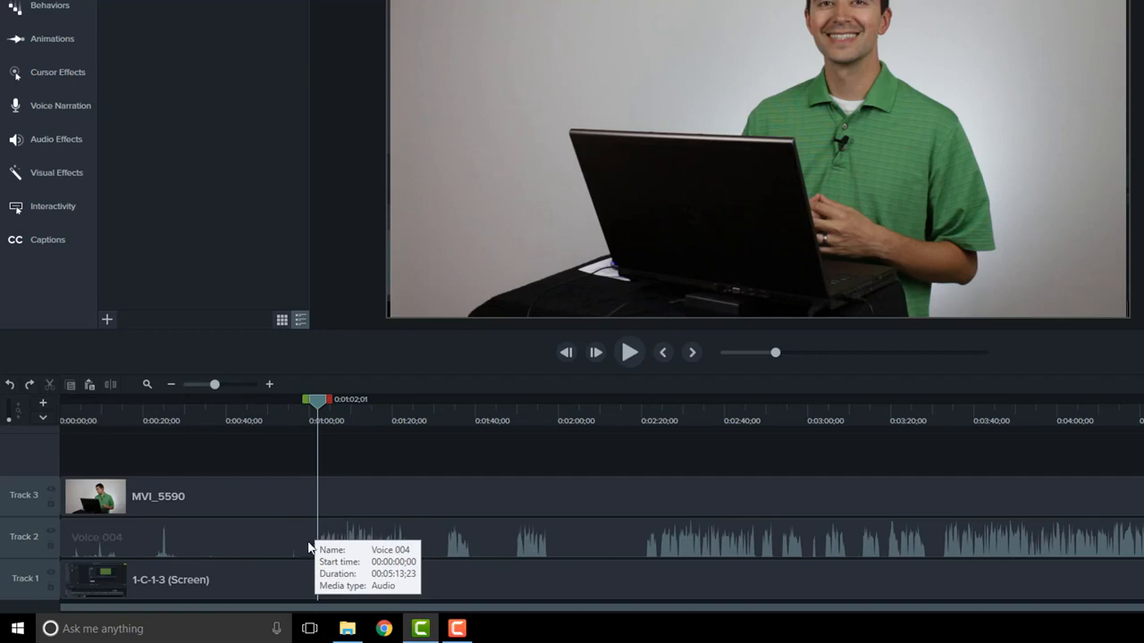
pyautogui.click(284, 490)
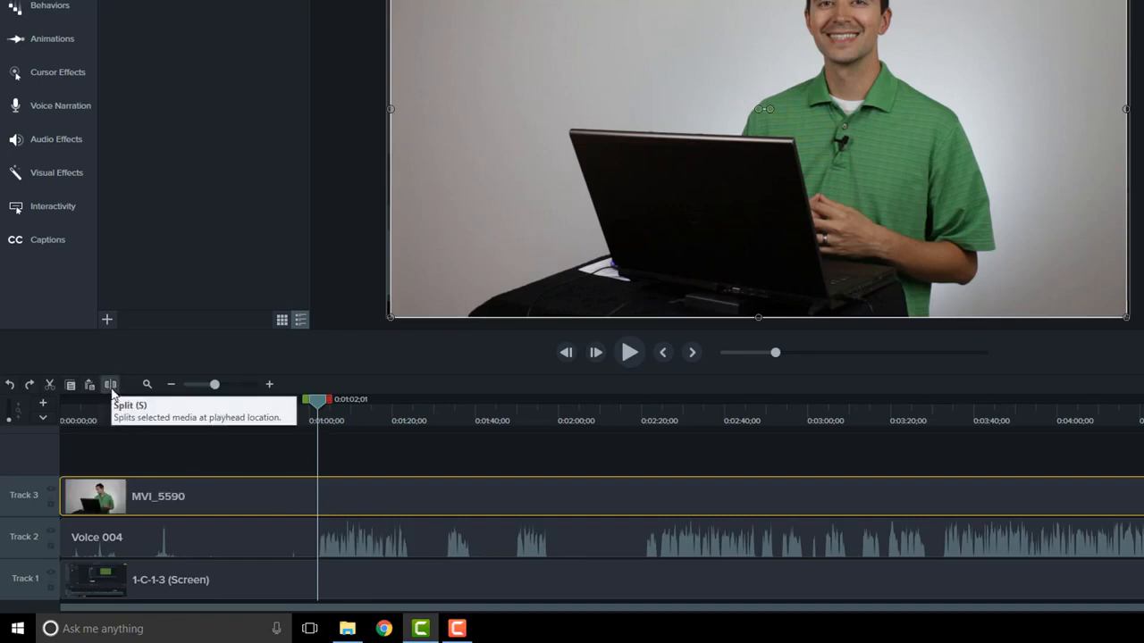
pyautogui.click(274, 452)
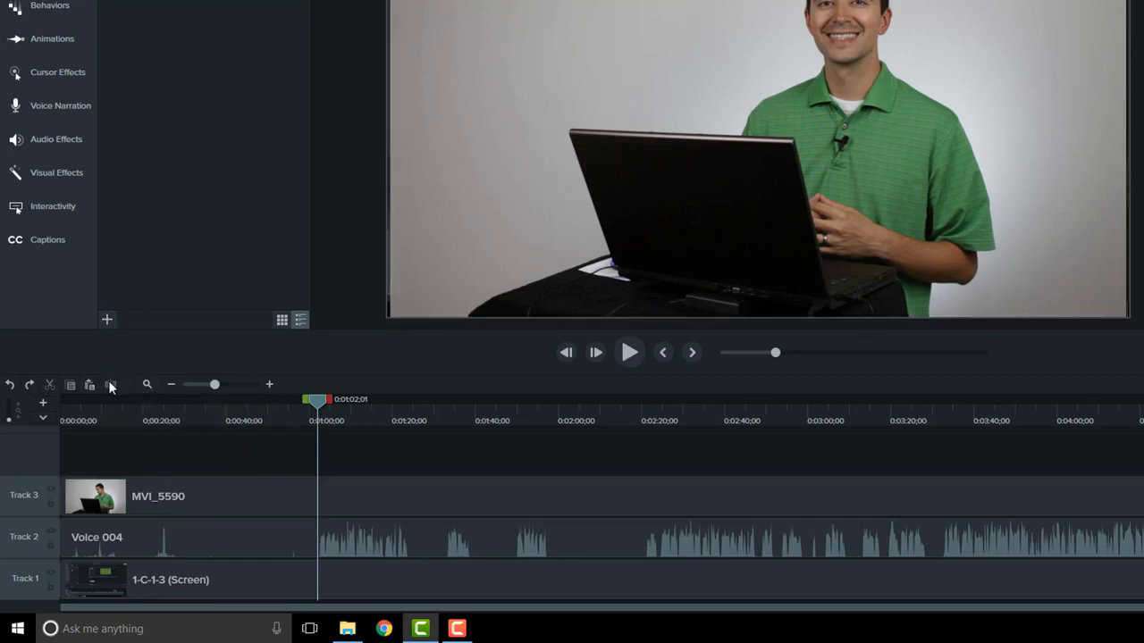
pyautogui.click(273, 488)
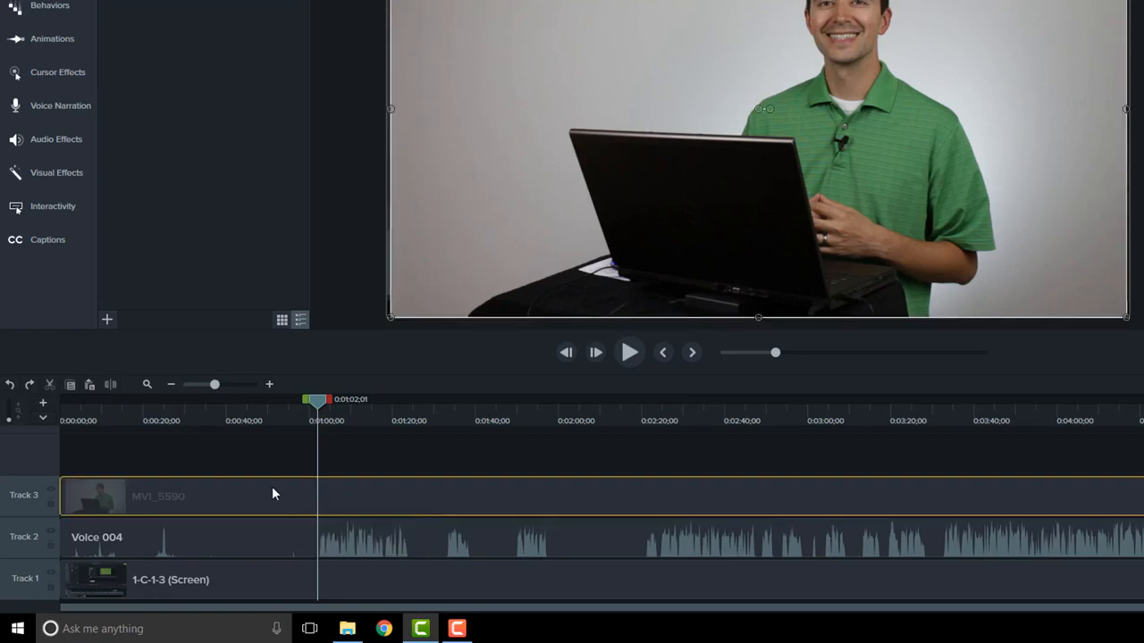
pyautogui.click(111, 383)
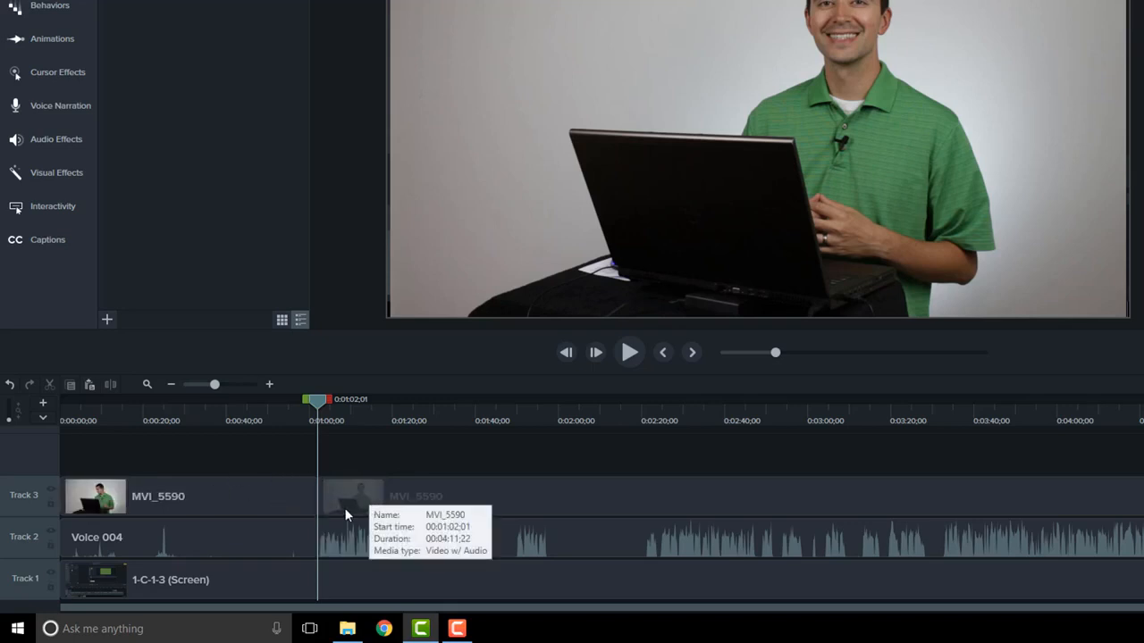
pyautogui.click(255, 498)
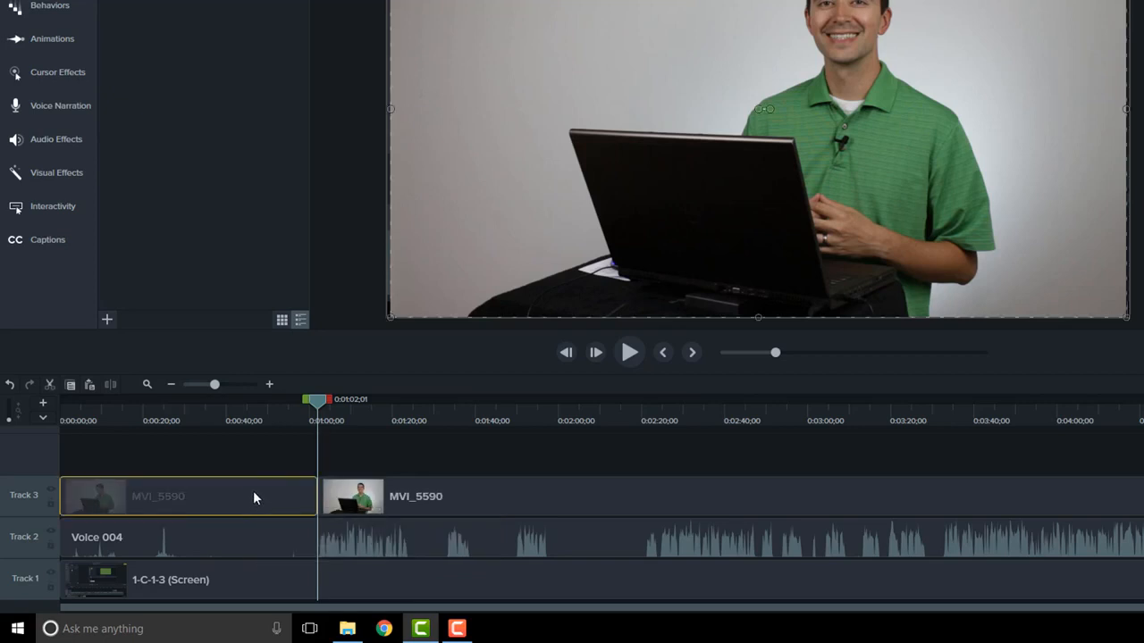
pyautogui.press('Delete')
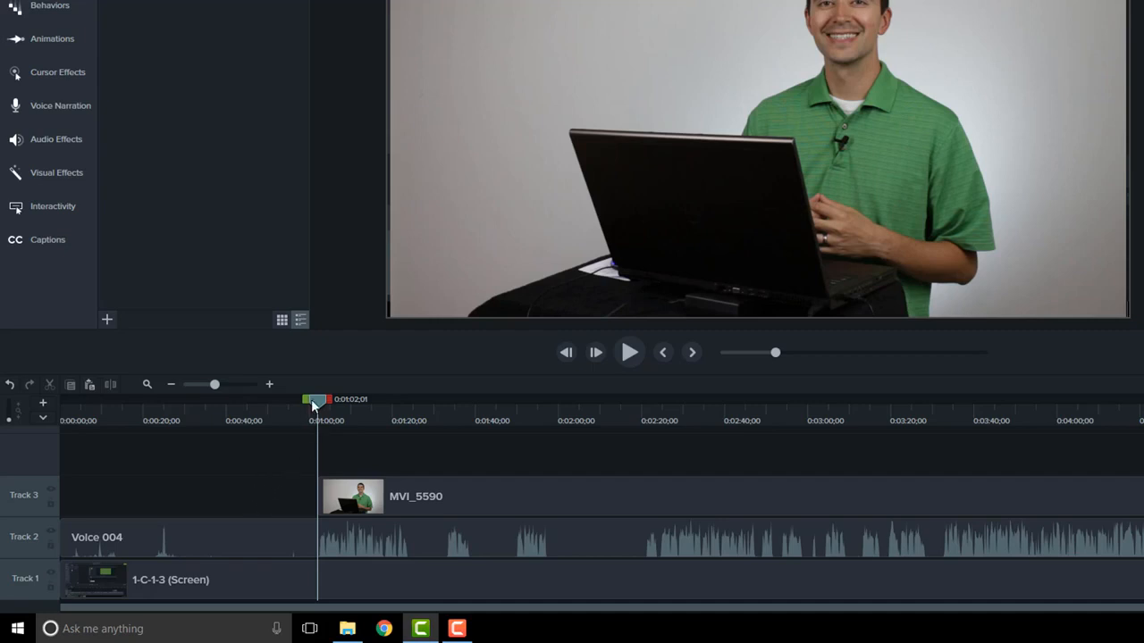
# Step: Cut the whole Voice 004 clip from Track 2, and undo that cut
pyautogui.click(325, 530)
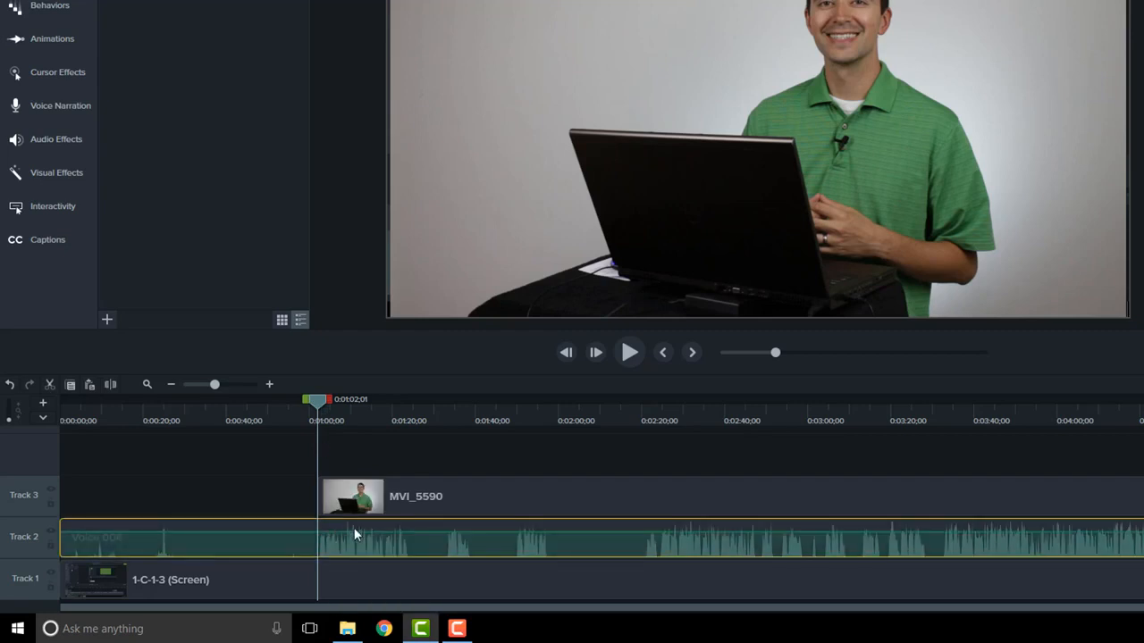
pyautogui.click(49, 382)
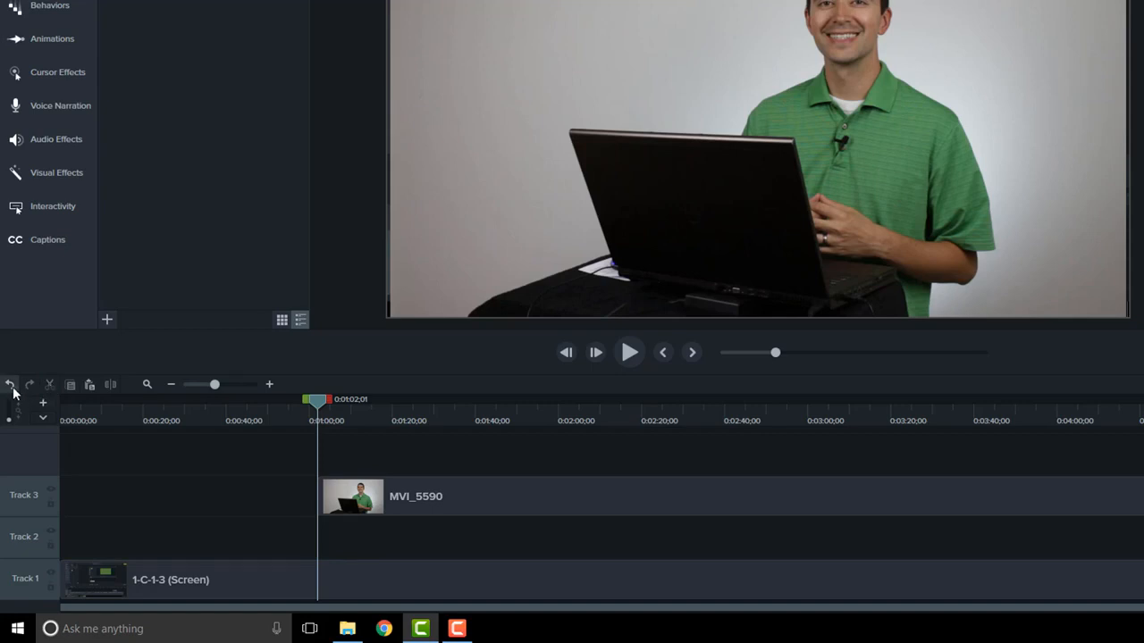
pyautogui.click(10, 385)
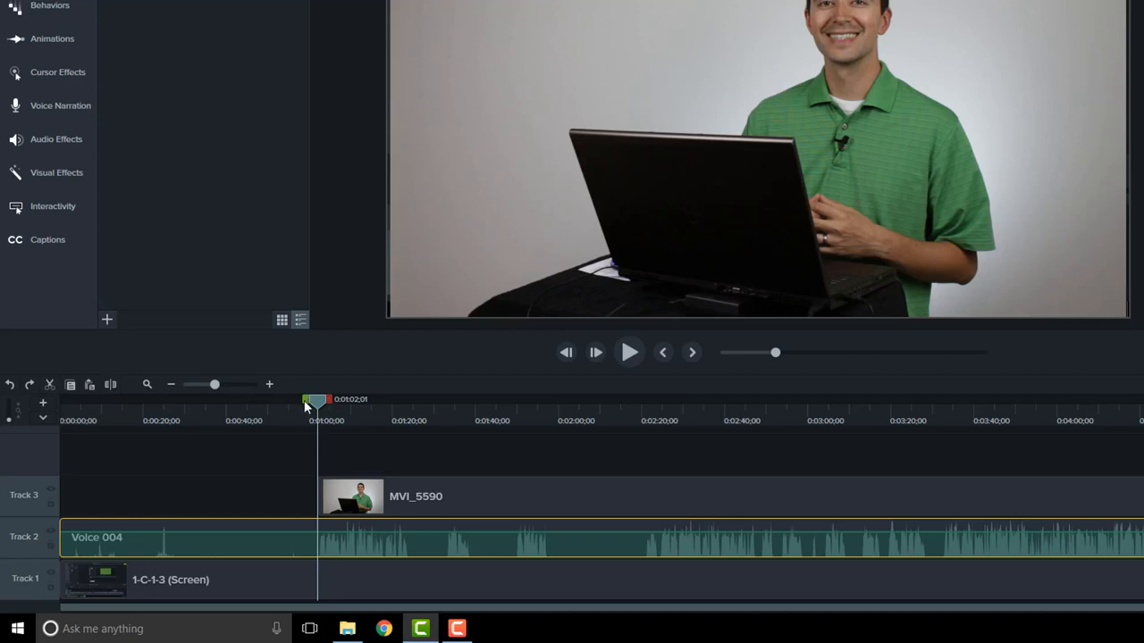
# Step: Select a timeline range across all tracks from 0:00:53;18 to about 0:01:12, and clear the range selection
pyautogui.moveTo(306, 403); pyautogui.dragTo(273, 403)
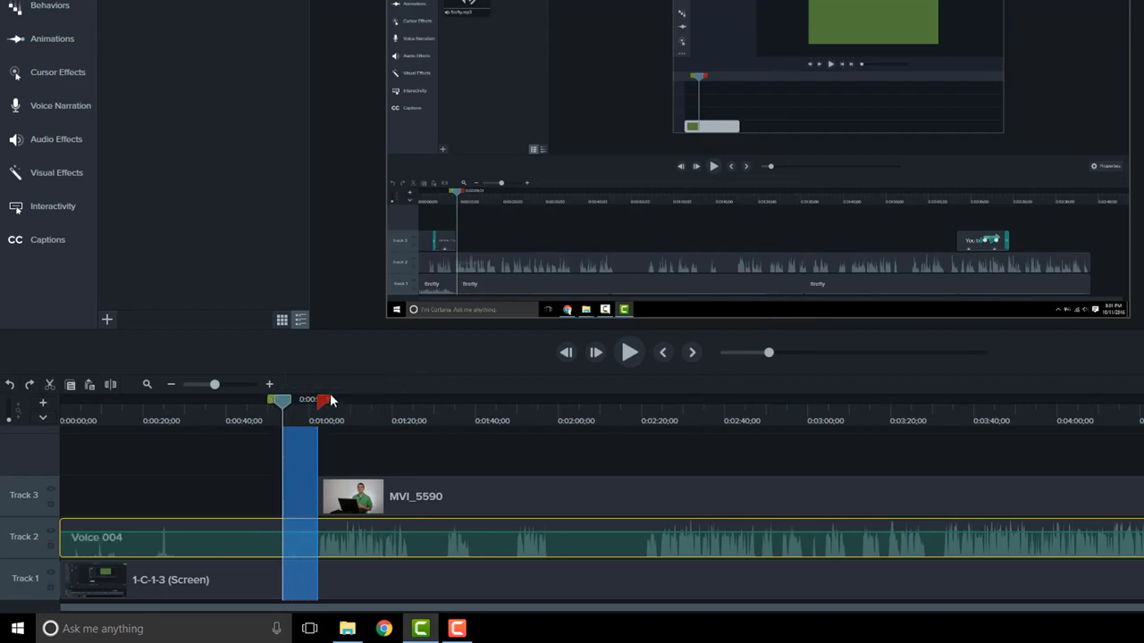
pyautogui.moveTo(327, 400); pyautogui.dragTo(370, 401)
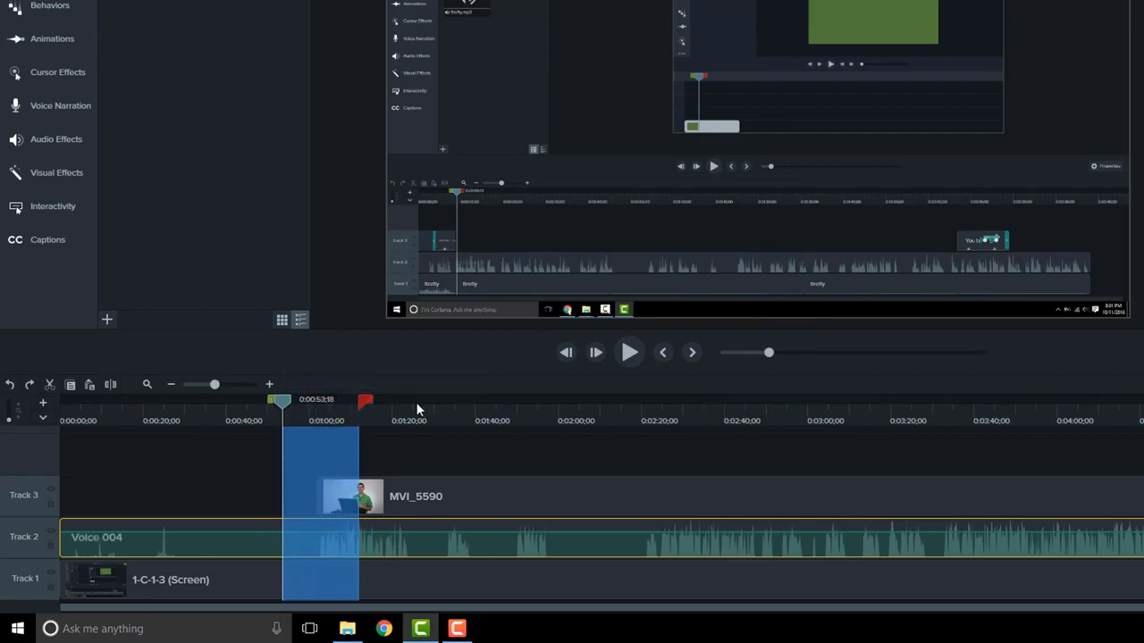
pyautogui.click(385, 490)
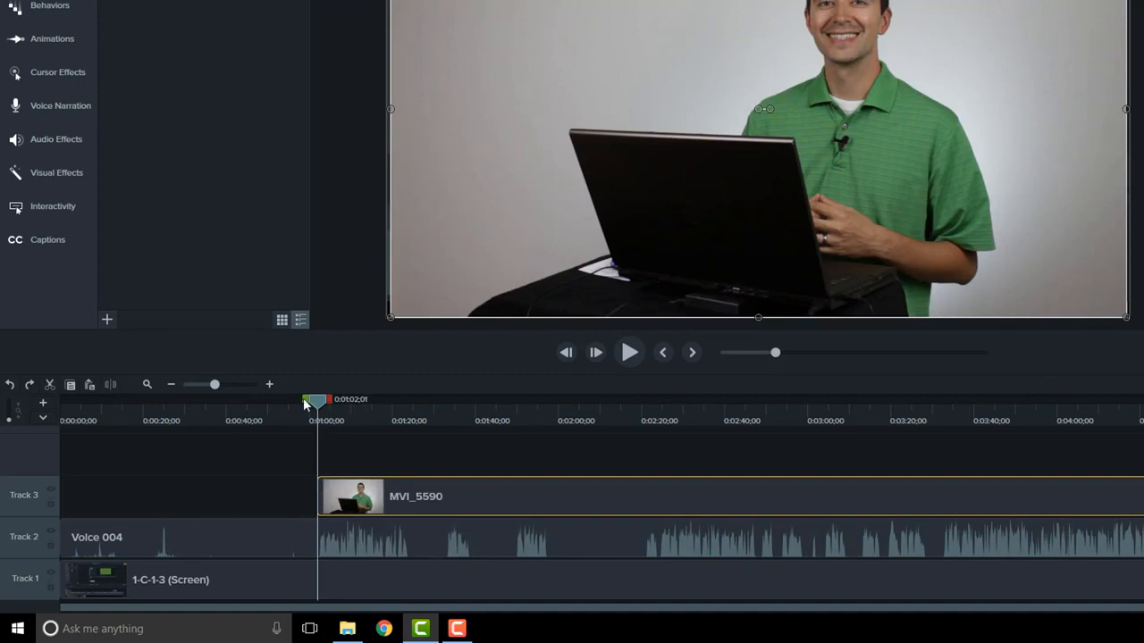
# Step: Cut the range from 0:00:00;00 to 0:01:02;01 out of all tracks
pyautogui.moveTo(305, 403); pyautogui.dragTo(59, 401)
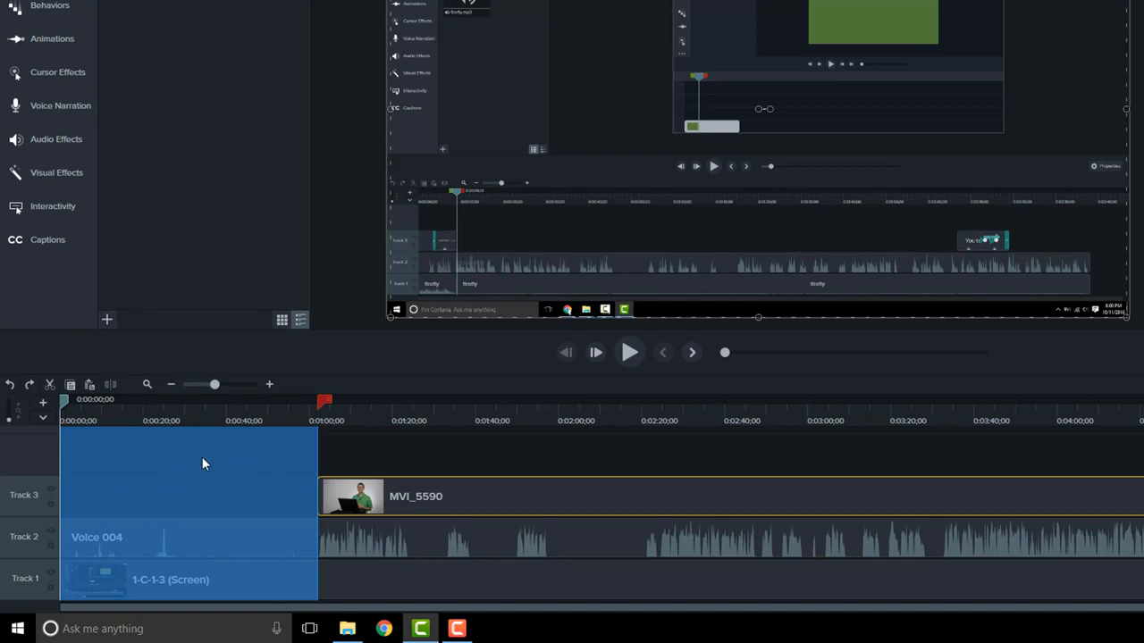
pyautogui.click(50, 382)
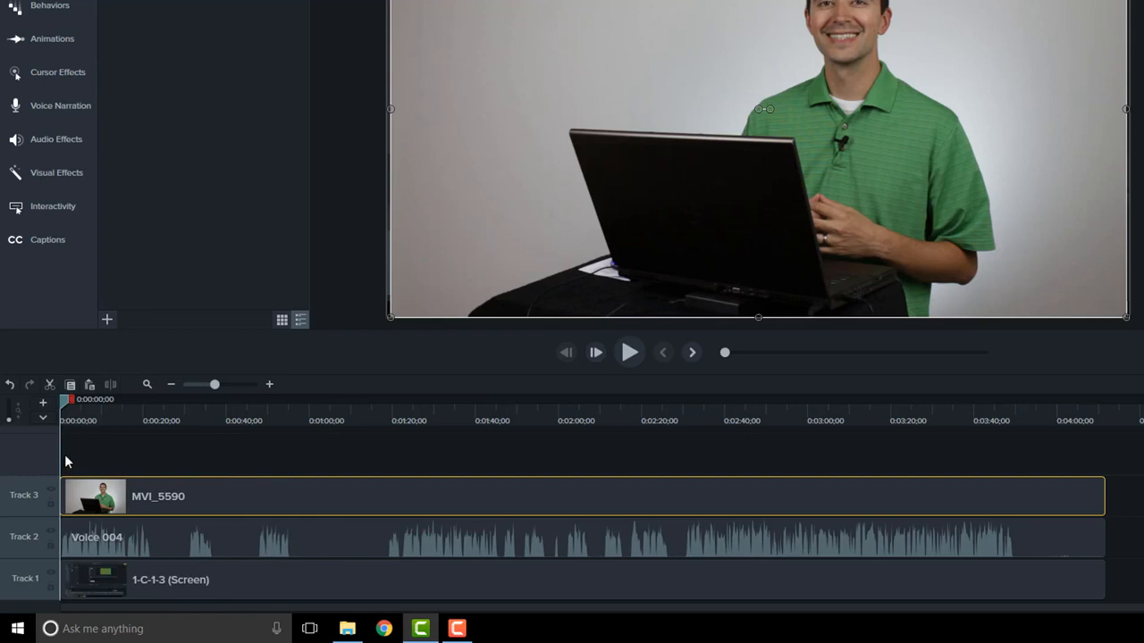
# Step: Cut the silent range from 0:00:57;28 to 0:01:17;04 out of all tracks
pyautogui.click(300, 412)
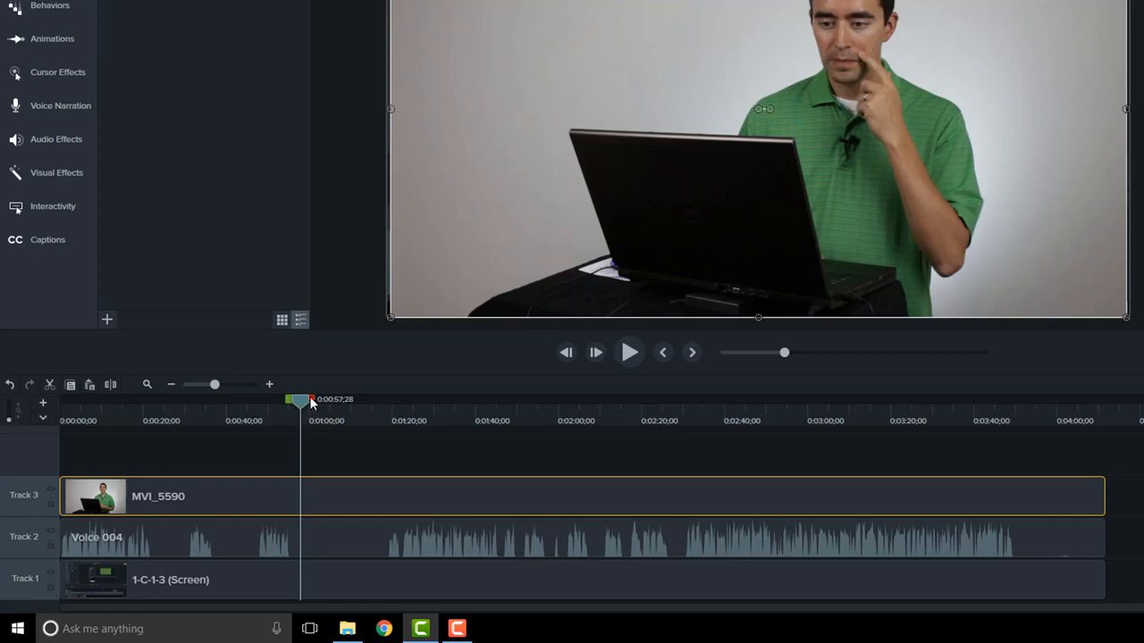
pyautogui.moveTo(311, 410); pyautogui.dragTo(385, 402)
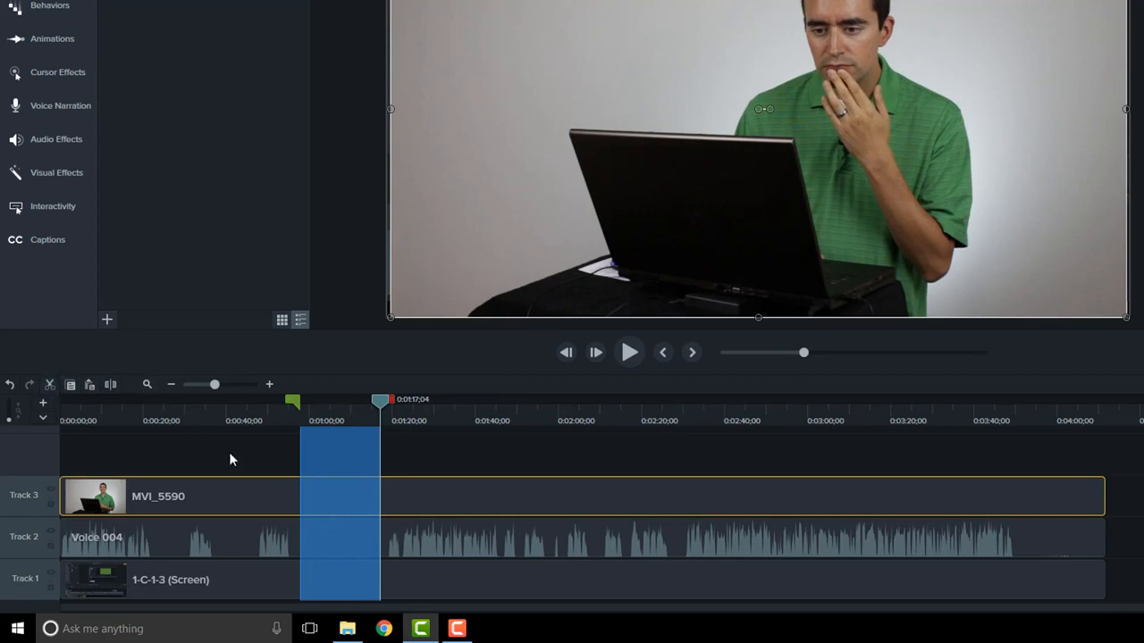
pyautogui.hotkey('ctrl', 'x')
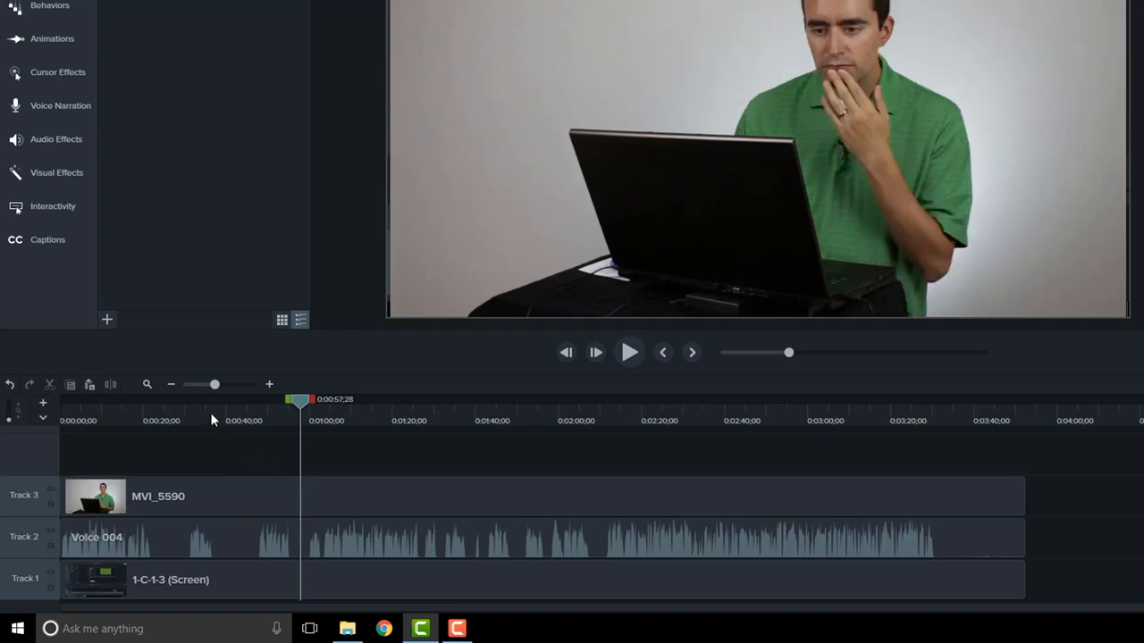
# Step: Delete the silent range from 0:00:37;20 to 0:00:47;00 on all tracks without closing the gap
pyautogui.click(212, 412)
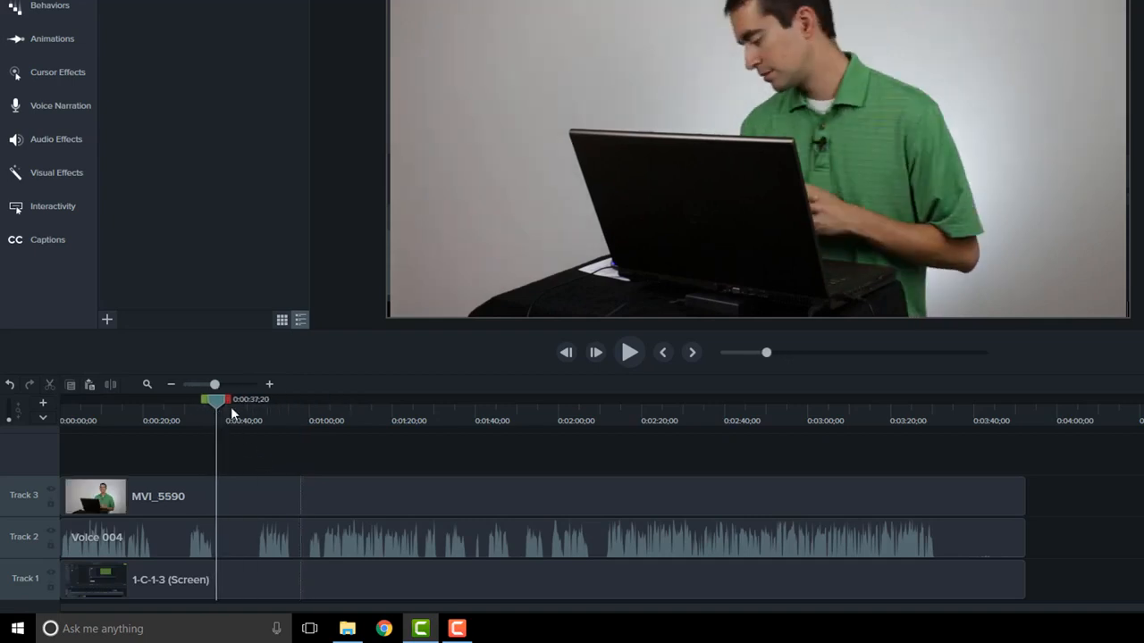
pyautogui.moveTo(229, 401); pyautogui.dragTo(271, 405)
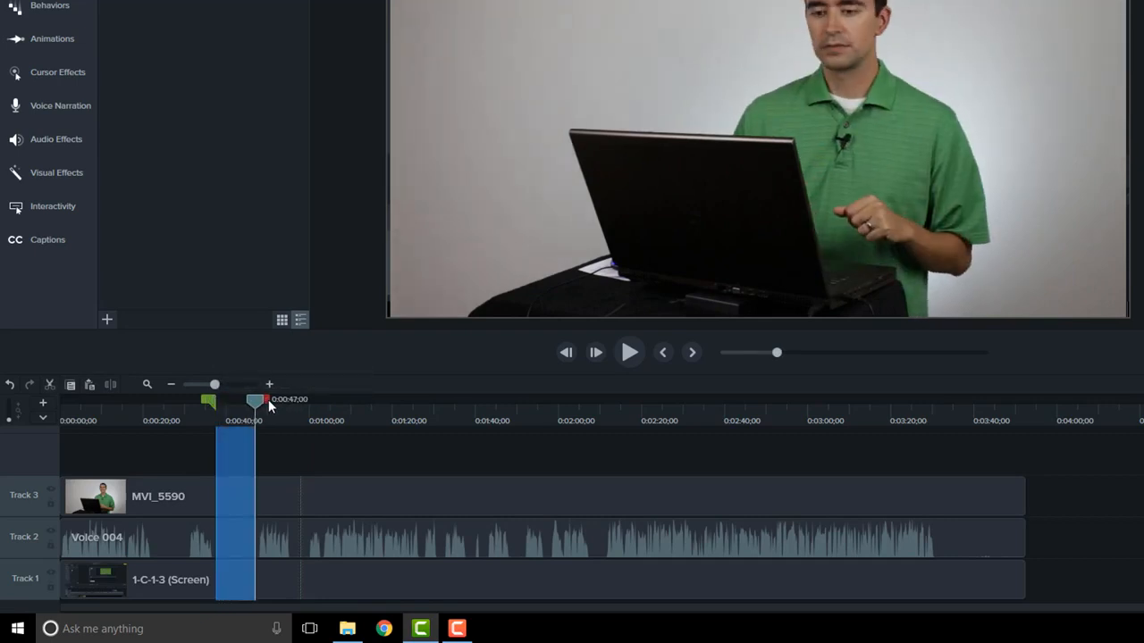
pyautogui.press('Delete')
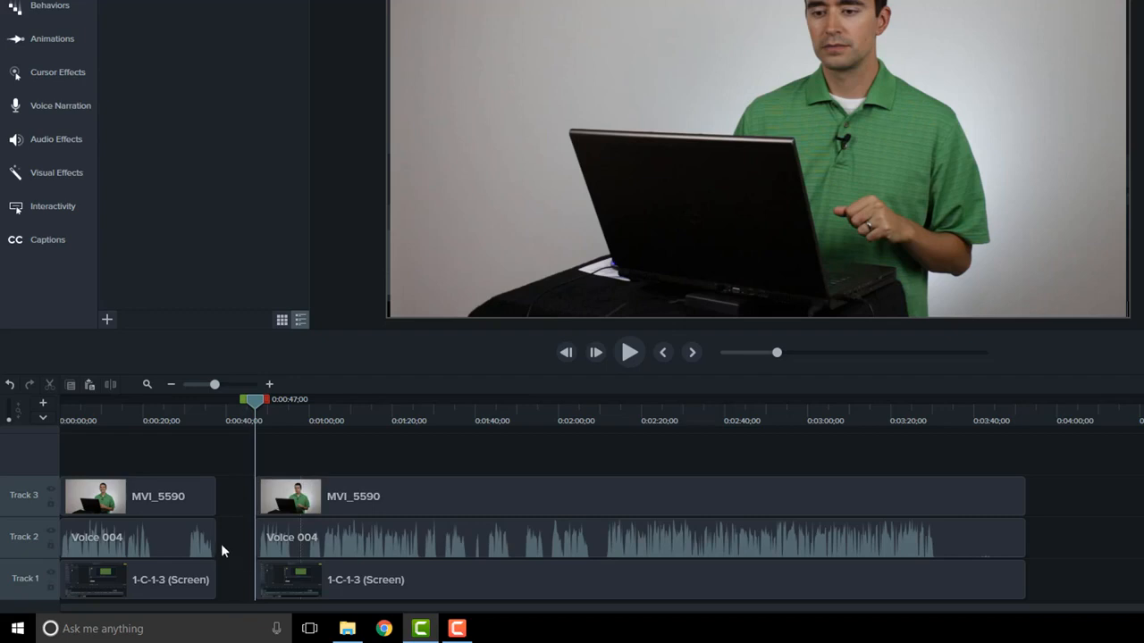
pyautogui.moveTo(221, 543); pyautogui.dragTo(226, 498)
# Step: Cut the silent range from 0:00:22;14 to about 0:00:31 out of all tracks, closing the gap
pyautogui.moveTo(257, 407)
pyautogui.mouseDown()
pyautogui.moveTo(181, 408)
pyautogui.moveTo(275, 408)
pyautogui.mouseUp()
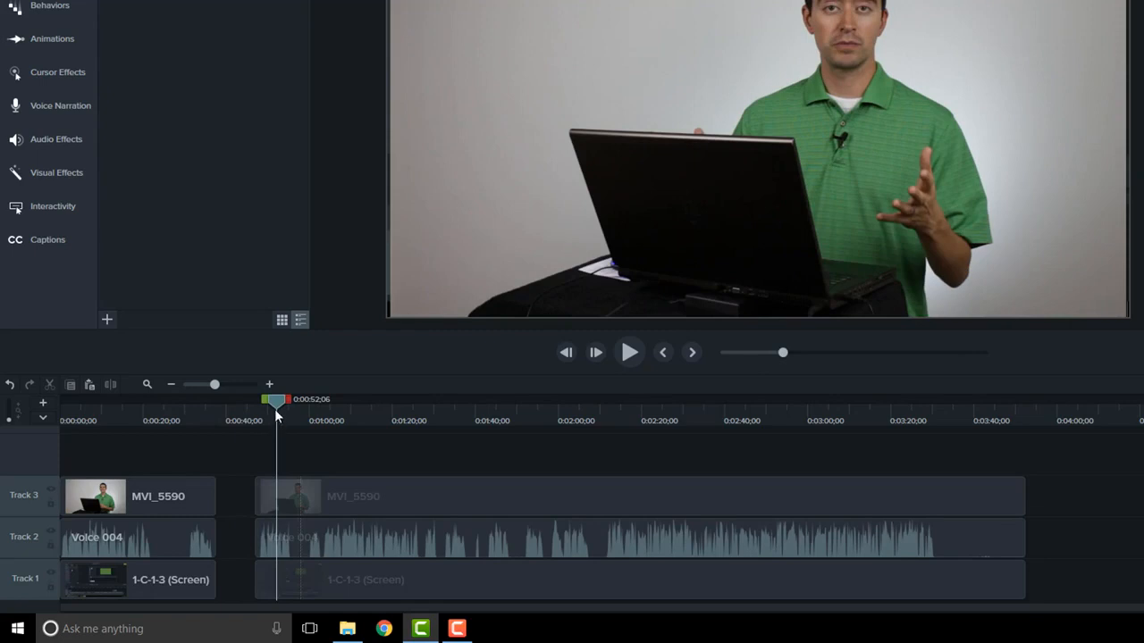
pyautogui.moveTo(269, 407); pyautogui.dragTo(140, 401)
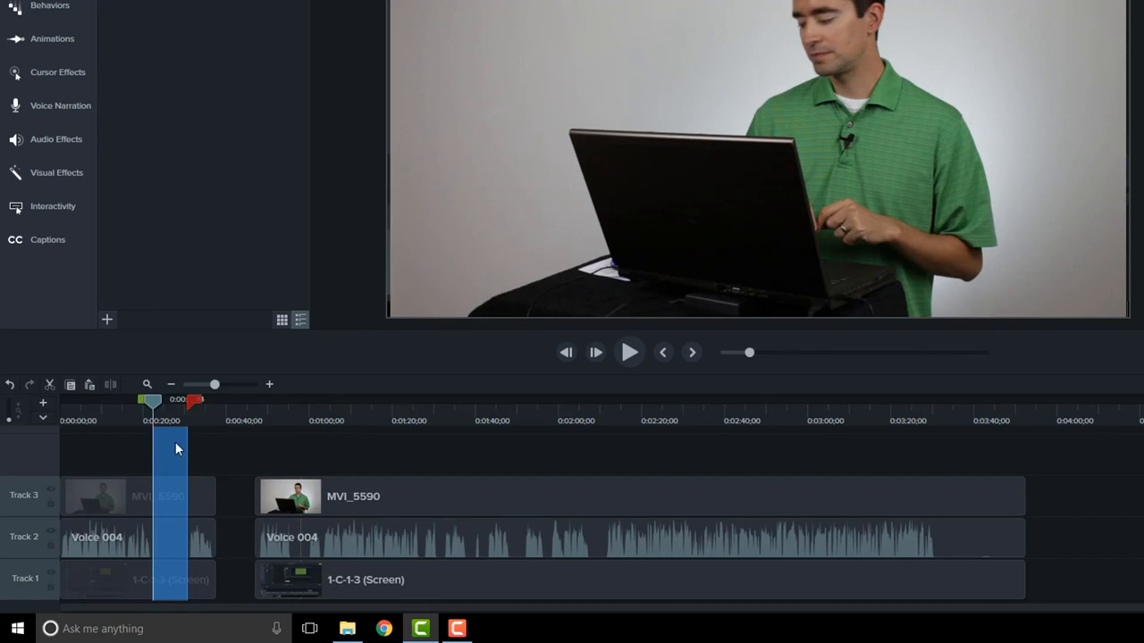
pyautogui.click(50, 385)
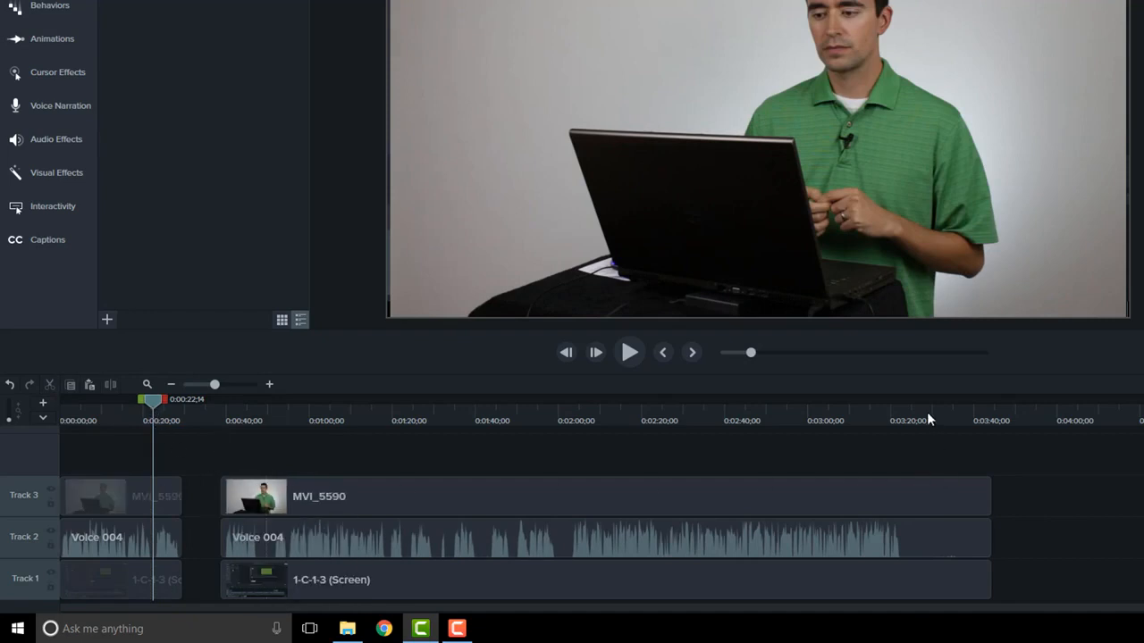
# Step: Split the clips on all tracks at 0:03:22;18, where the speech ends
pyautogui.moveTo(914, 409); pyautogui.dragTo(904, 410)
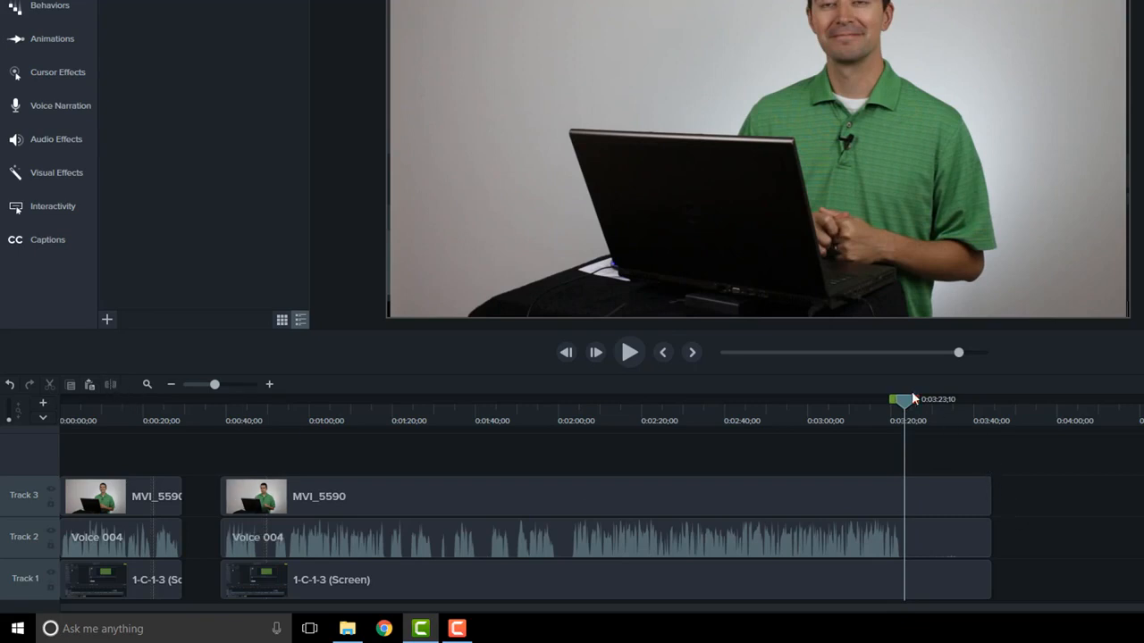
pyautogui.moveTo(905, 409); pyautogui.dragTo(900, 404)
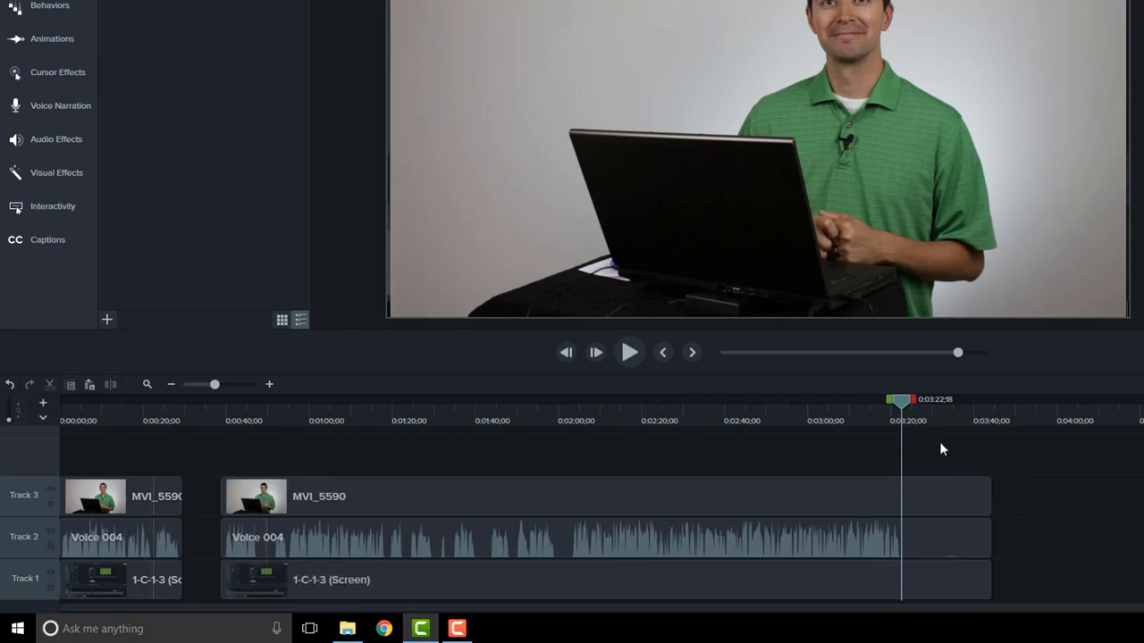
pyautogui.hotkey('ctrl', 'shift', 's')
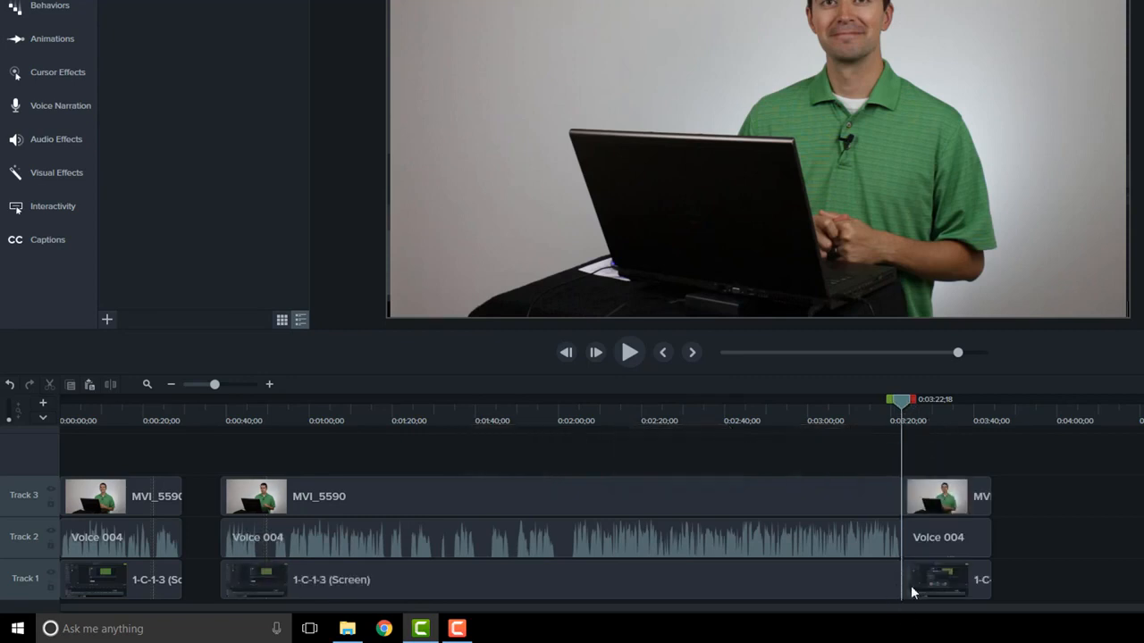
# Step: Delete the trailing MVI_5590, Voice 004 and screen recording segments after the split at 0:03:22;18
pyautogui.moveTo(928, 595)
pyautogui.moveTo(948, 492)
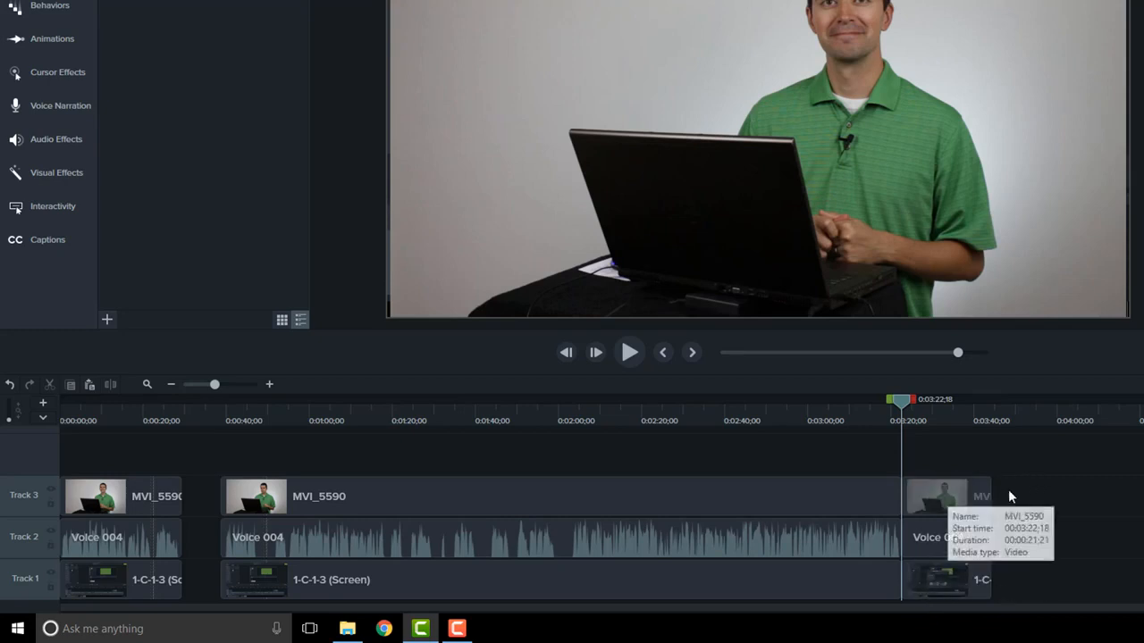
pyautogui.click(956, 500)
pyautogui.press('Delete')
pyautogui.click(945, 533)
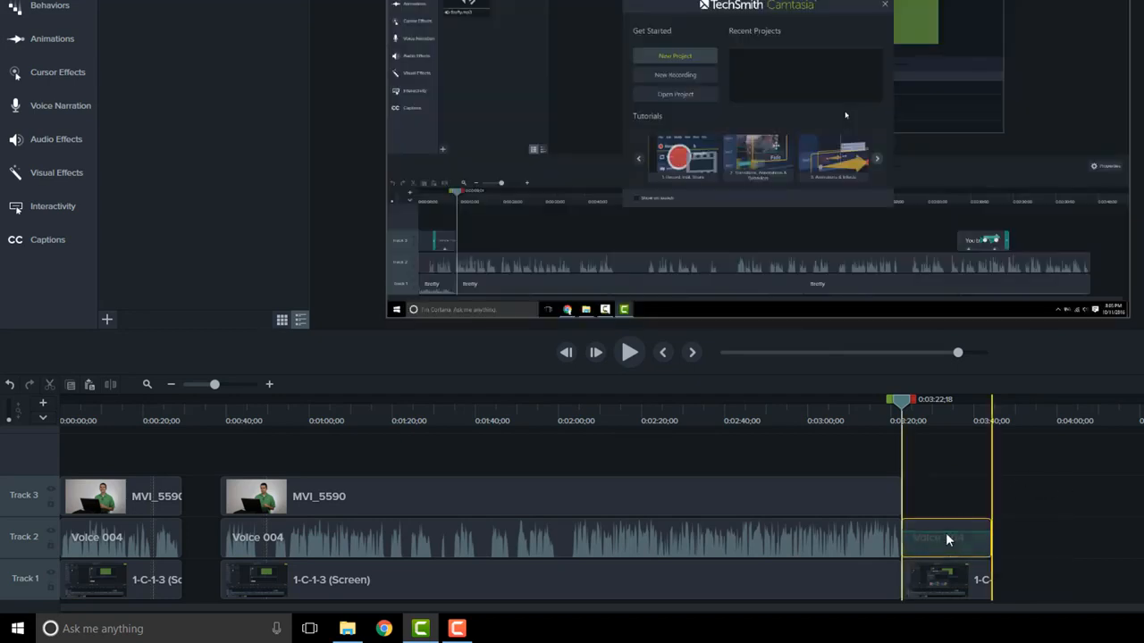
pyautogui.press('Delete')
pyautogui.click(952, 584)
pyautogui.press('Delete')
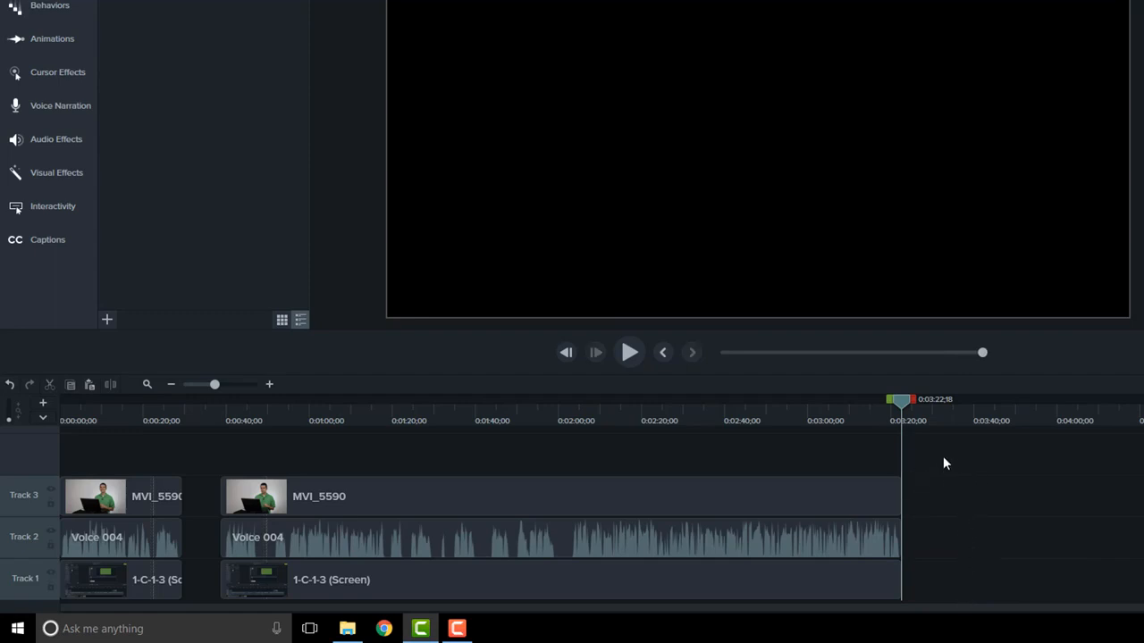
# Step: Undo the deletions of the three trailing segments on Tracks 1, 2 and 3
pyautogui.click(10, 384)
pyautogui.click(10, 385)
pyautogui.click(10, 384)
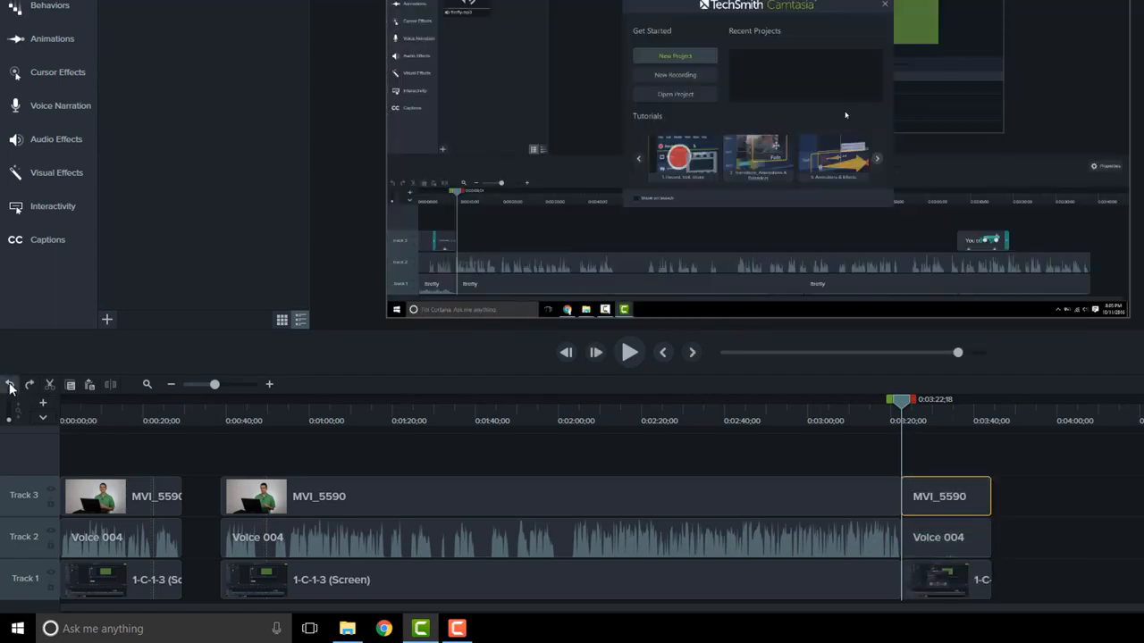